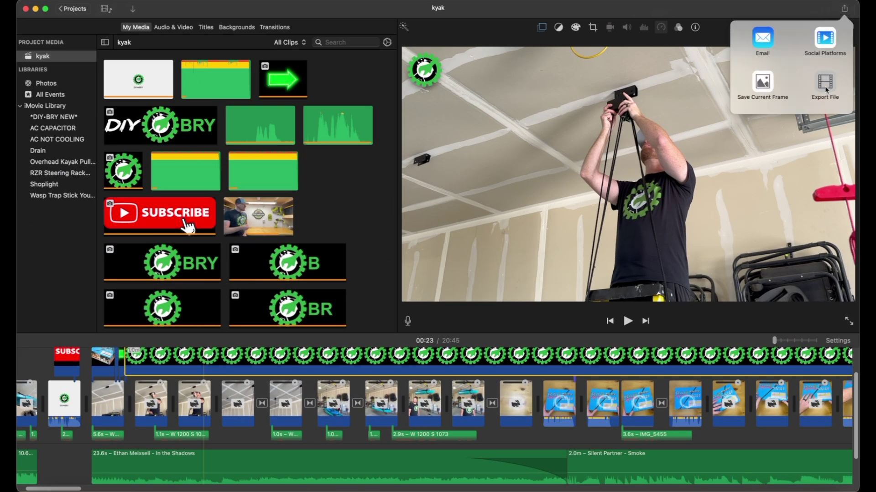
# - Open the kyak project so its intro, kayak garage clips and background music appear in the timeline
pyautogui.click(825, 84)
pyautogui.click(510, 164)
pyautogui.click(511, 176)
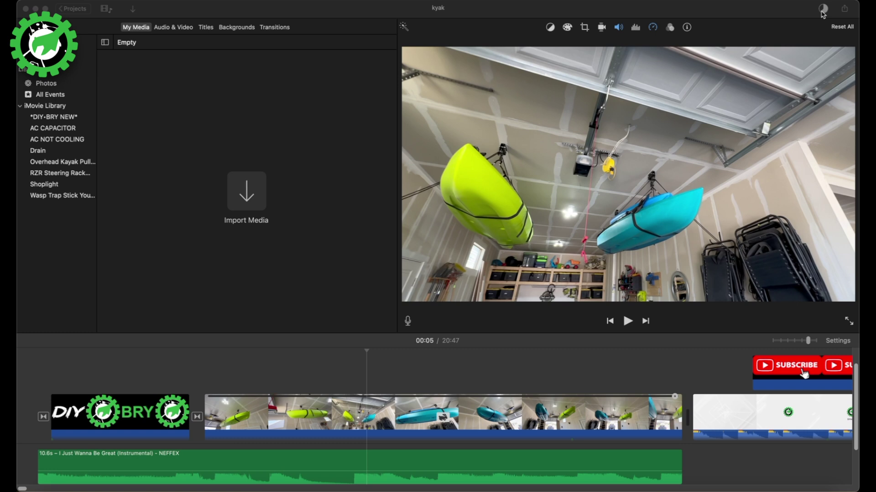
# - Zoom the timeline out and select the kayak hoist box clip running at Custom 645%
pyautogui.hscroll(10, 435, 395)
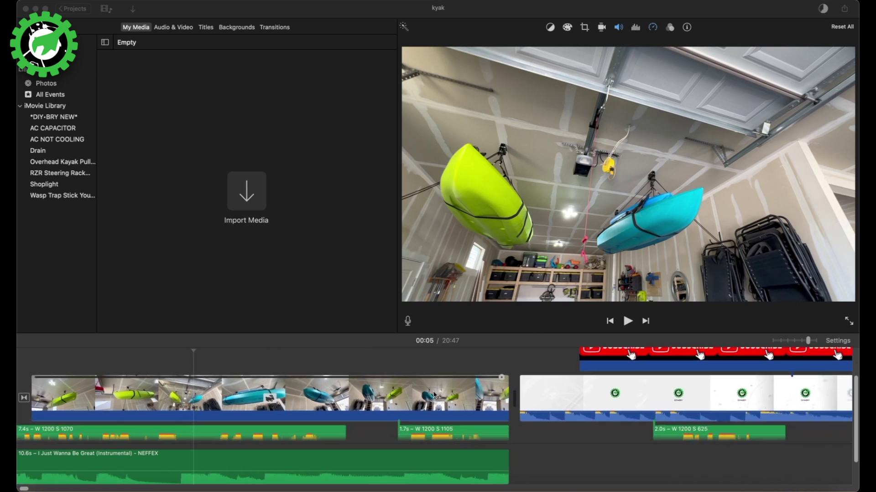
pyautogui.moveTo(807, 340); pyautogui.dragTo(789, 341)
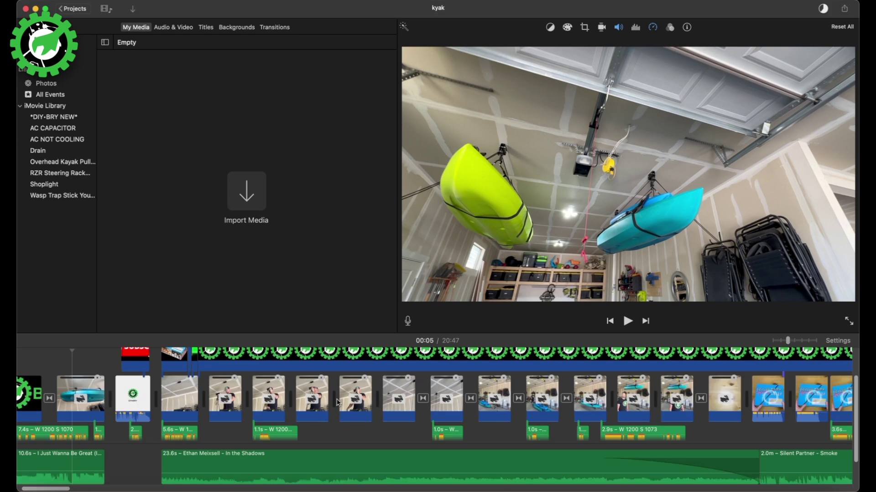
pyautogui.hscroll(-3, 342, 387)
pyautogui.scroll(-2, 342, 388)
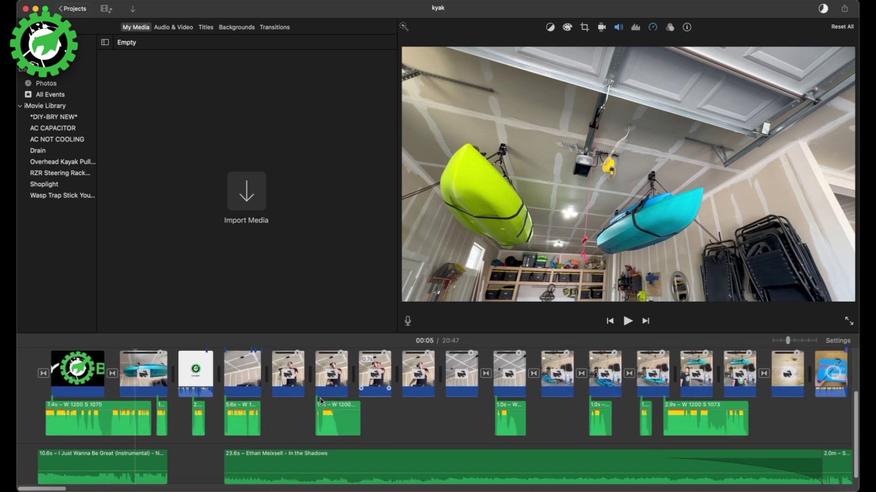
pyautogui.click(333, 384)
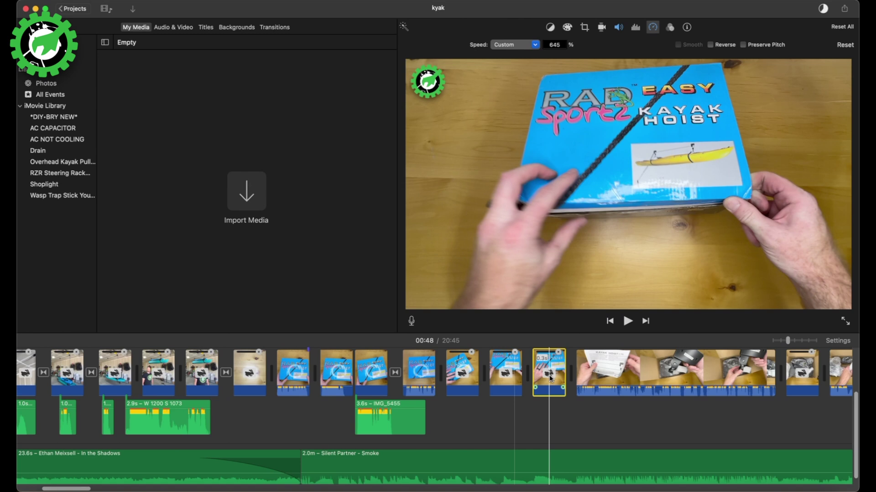
# - Detach the audio from the sped-up 0.3s clip and delete the detached audio
pyautogui.rightClick(551, 378)
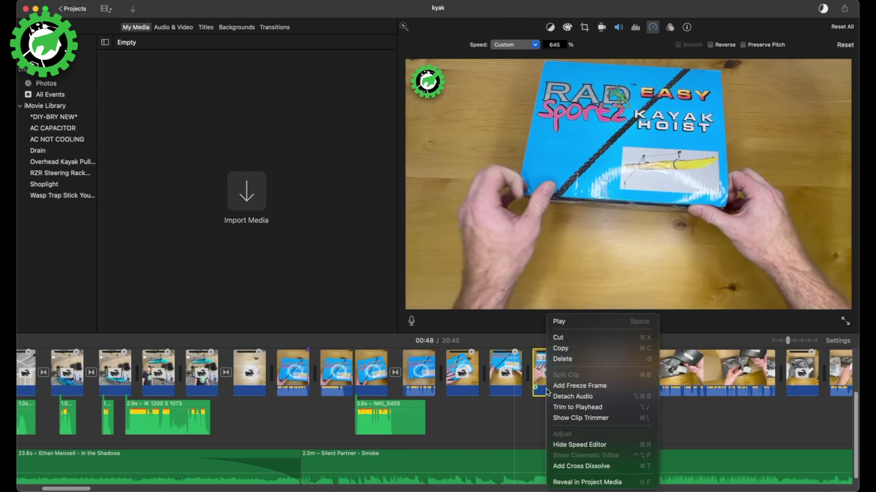
pyautogui.click(577, 397)
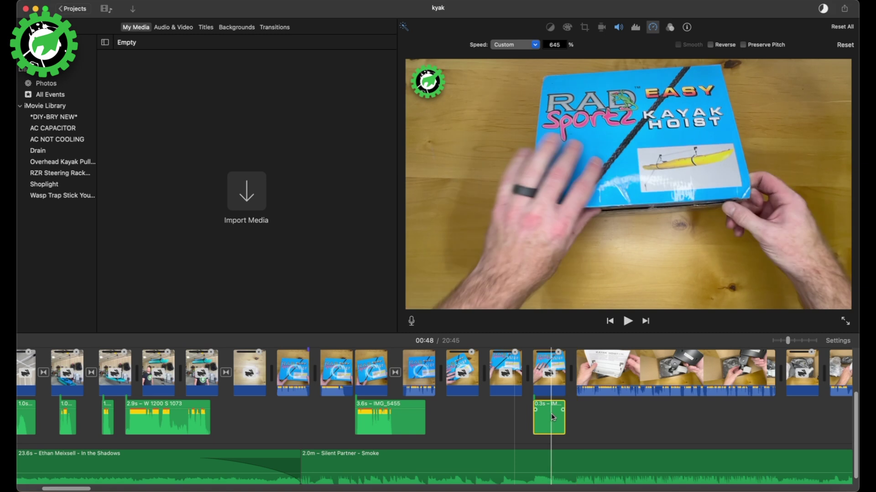
pyautogui.rightClick(553, 386)
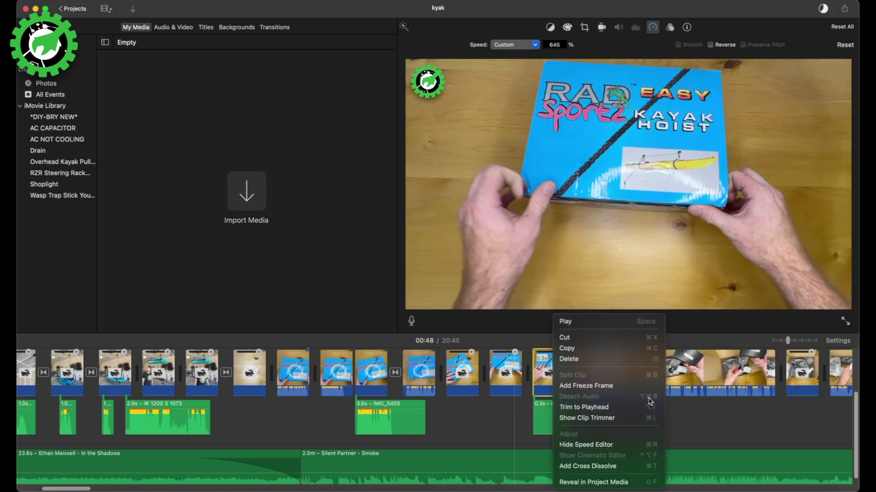
pyautogui.click(561, 418)
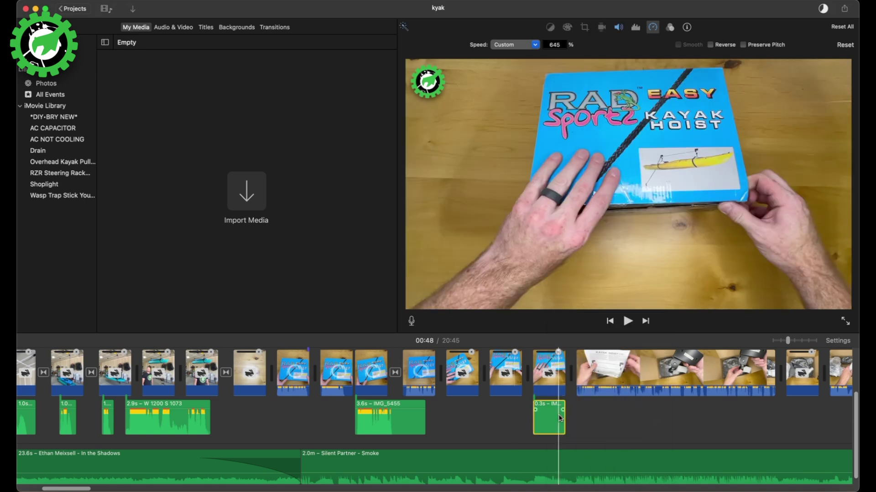
pyautogui.press('Delete')
# - Detach and delete the audio of the 0.2s clip sped up to 1117%
pyautogui.hscroll(10, 559, 416)
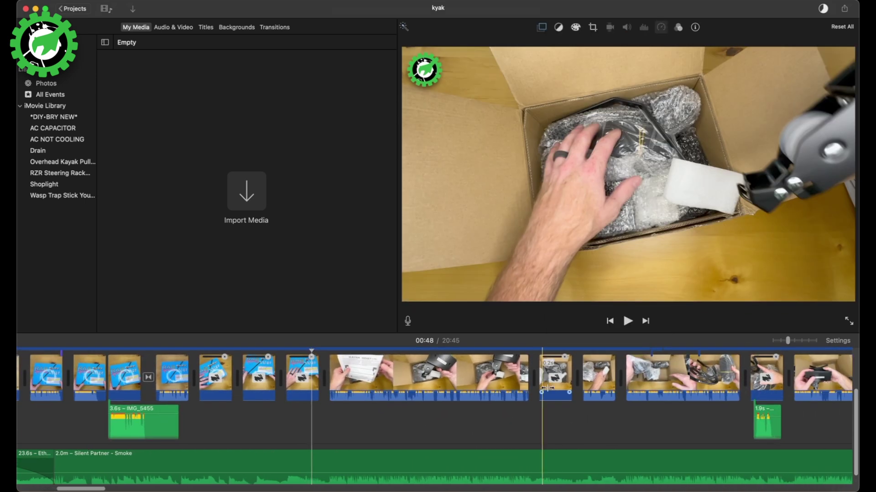
pyautogui.click(551, 390)
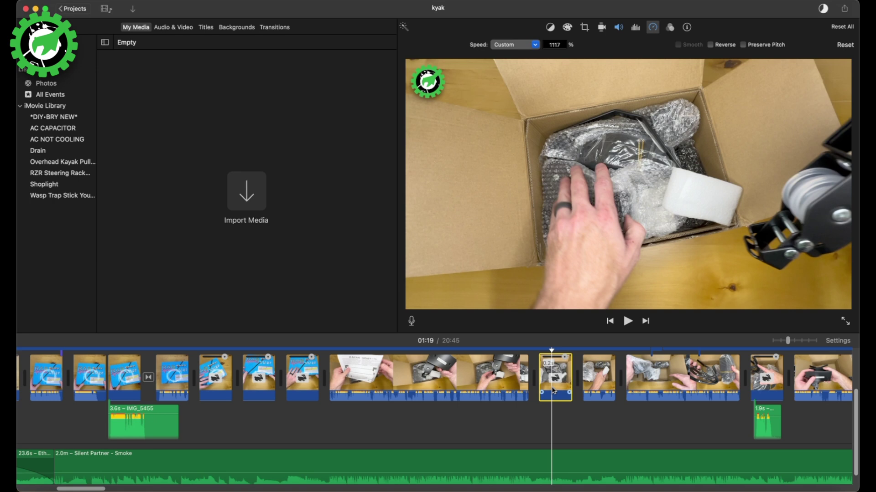
pyautogui.press('super+alt+b')
pyautogui.click(557, 424)
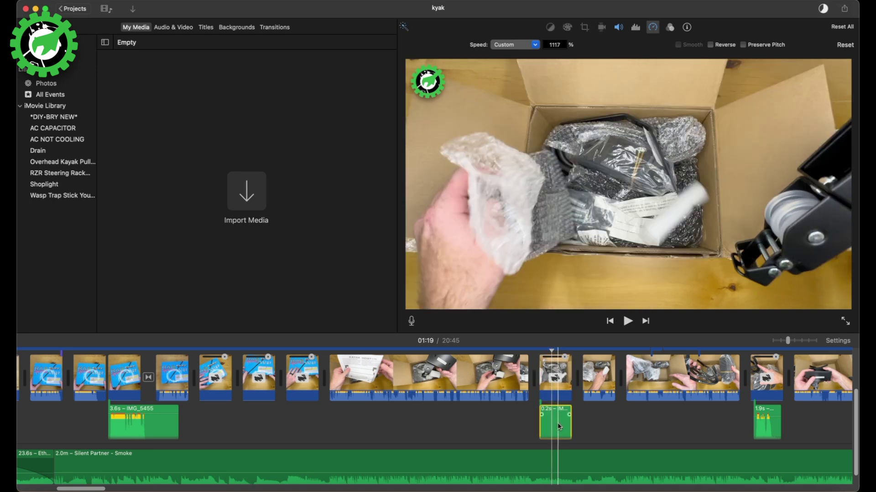
pyautogui.press('Delete')
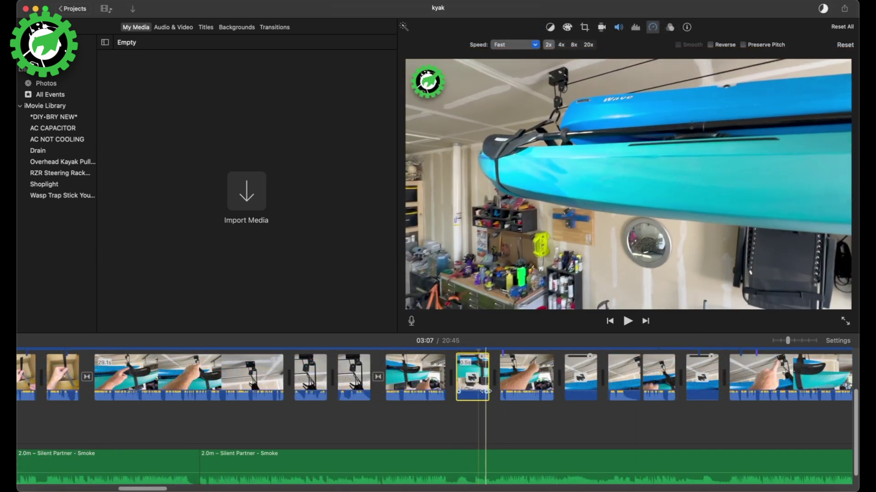
# - Remove the sped-up 0.5s clip's audio, undoing a mistaken detach on the longer clip before it
pyautogui.moveTo(471, 400)
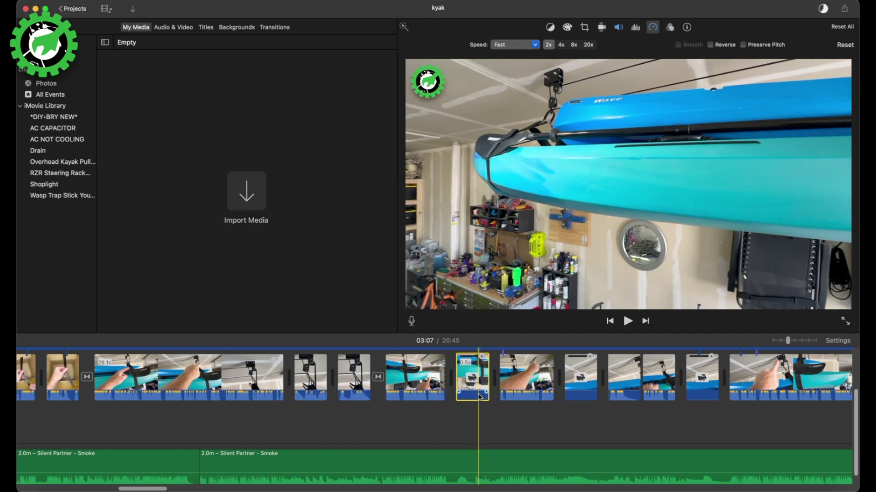
pyautogui.click(433, 388)
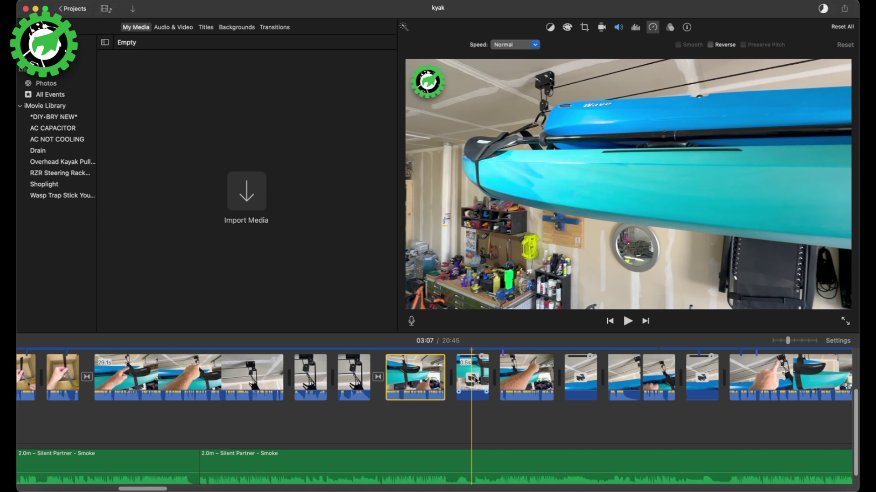
pyautogui.press('super+alt+b')
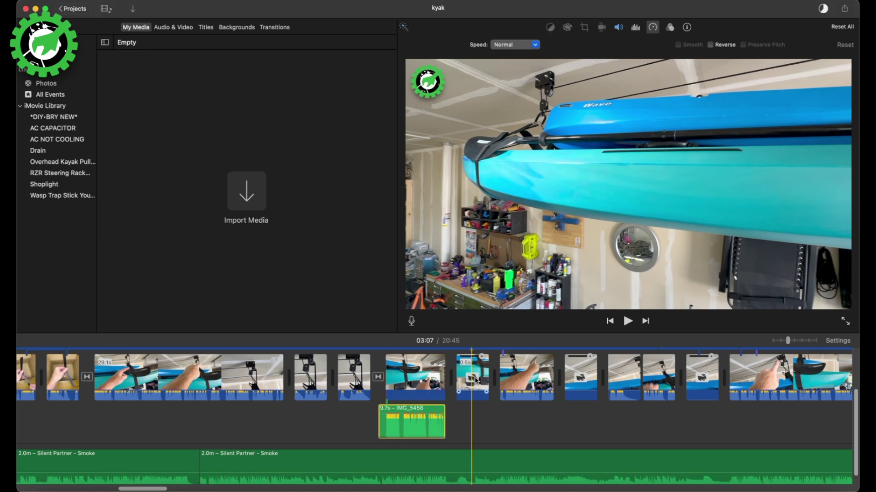
pyautogui.press('super+z')
pyautogui.click(474, 378)
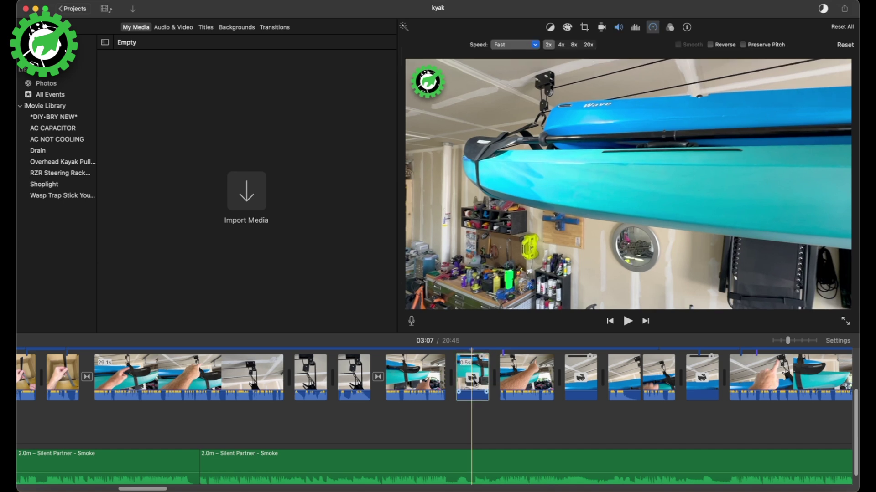
pyautogui.press('super+alt+b')
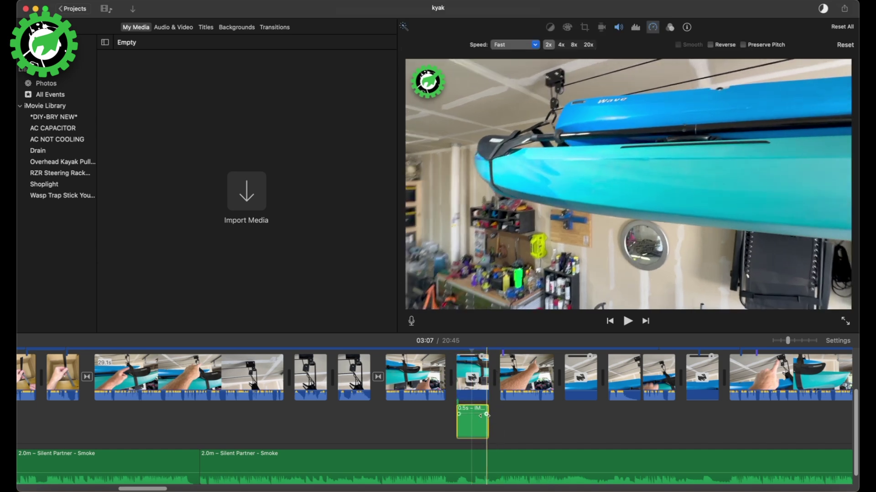
pyautogui.press('Delete')
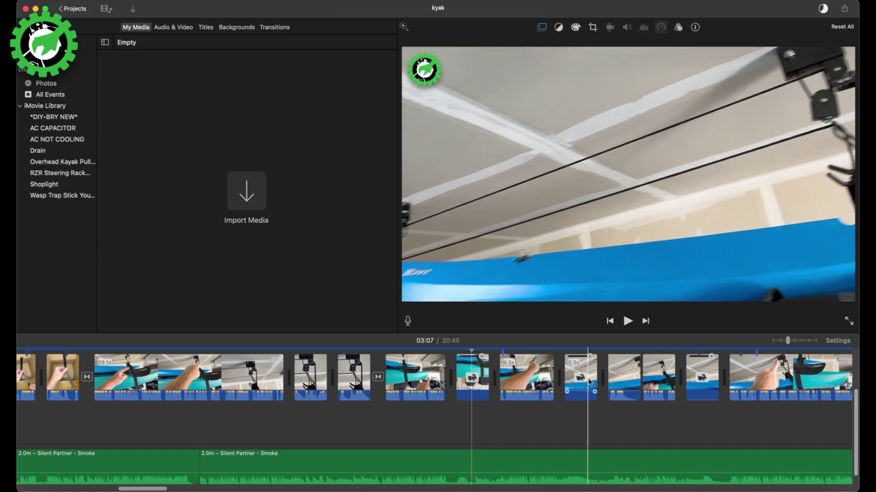
# - Detach and delete the audio of the 0.3s clip and the 0.6s clip at 490%
pyautogui.click(589, 382)
pyautogui.press('super+alt+b')
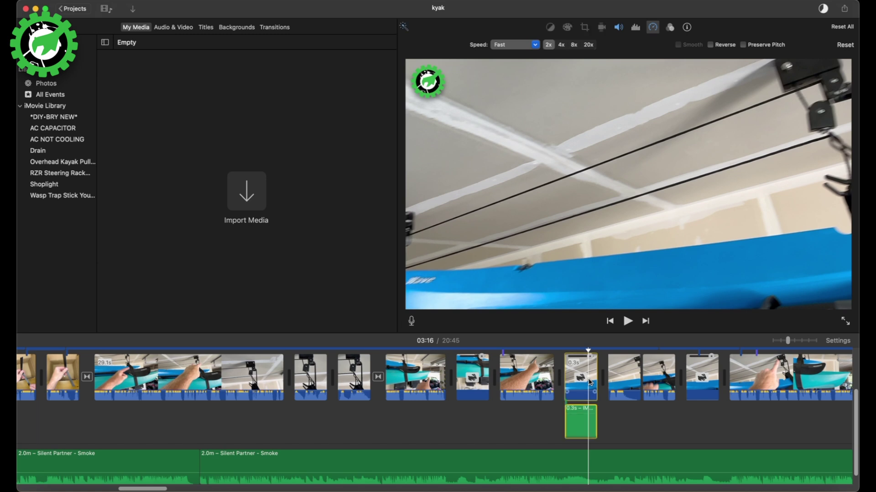
pyautogui.press('Delete')
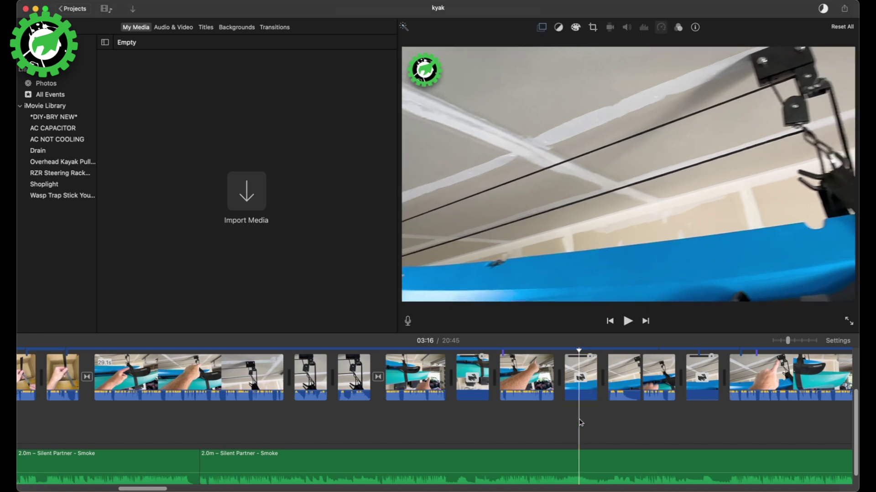
pyautogui.click(705, 387)
pyautogui.press('super+alt+b')
pyautogui.press('Delete')
pyautogui.hscroll(5, 705, 427)
pyautogui.hscroll(10, 704, 427)
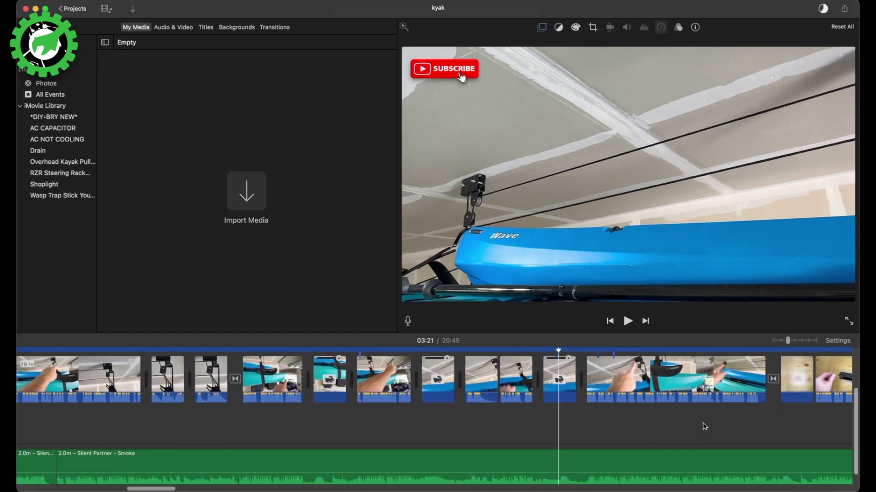
pyautogui.hscroll(2, 705, 427)
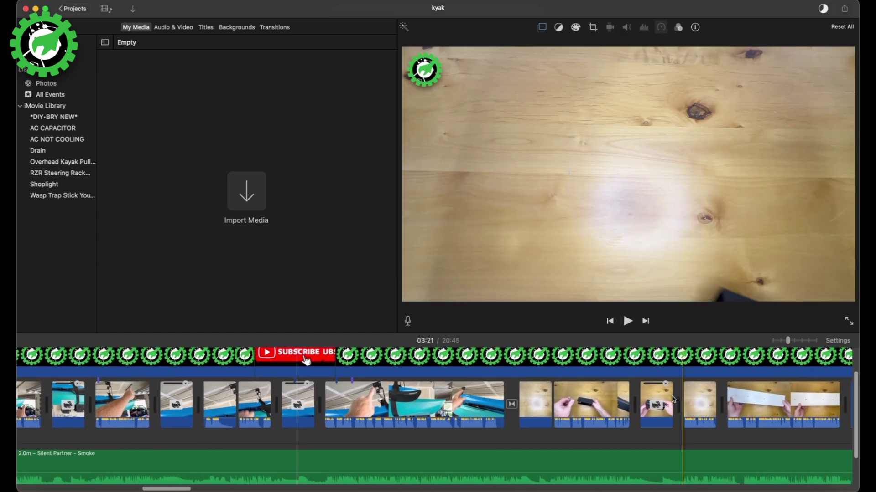
# - Detach and delete the audio of the 0.3s clip sped up to 705%
pyautogui.click(665, 404)
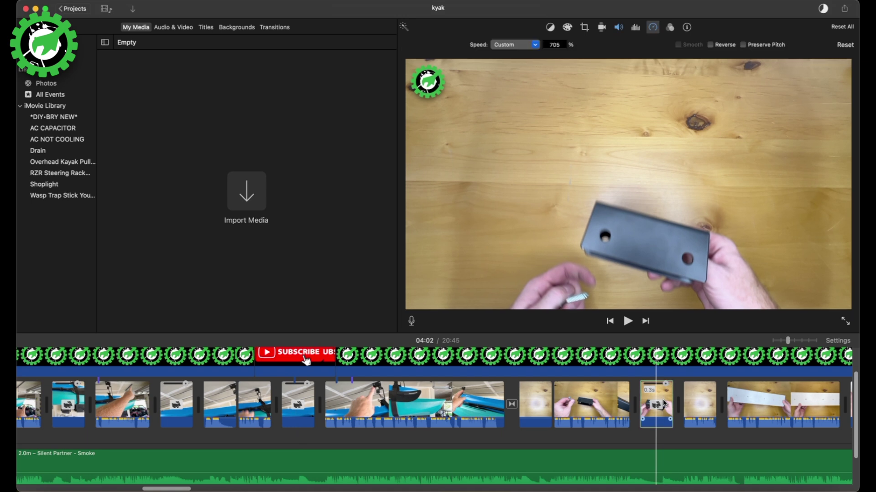
pyautogui.press('super+alt+b')
pyautogui.scroll(-2, 657, 410)
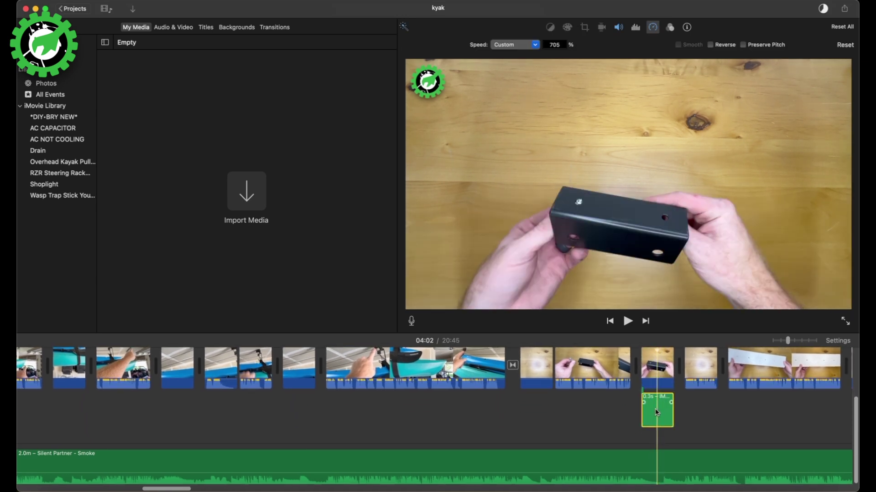
pyautogui.press('Delete')
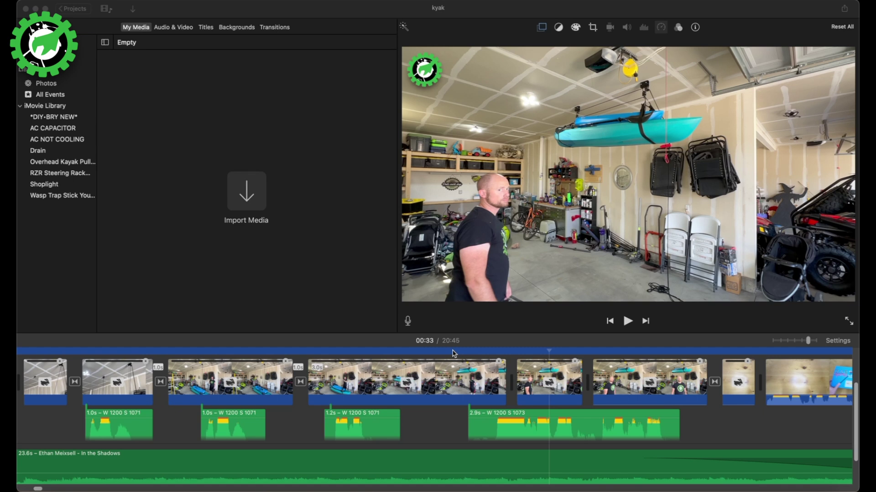
# - Detach and delete the IMG_5443 audio from the 200% garage clip
pyautogui.scroll(-2, 434, 363)
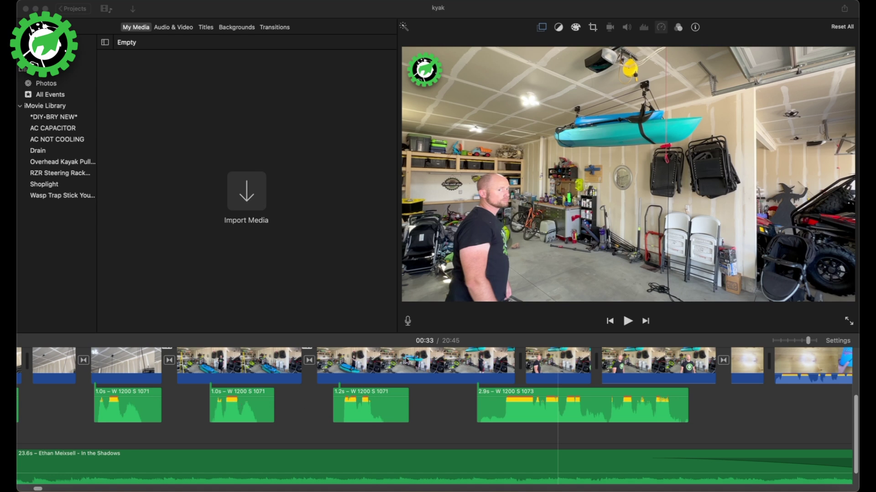
pyautogui.hscroll(5, 408, 361)
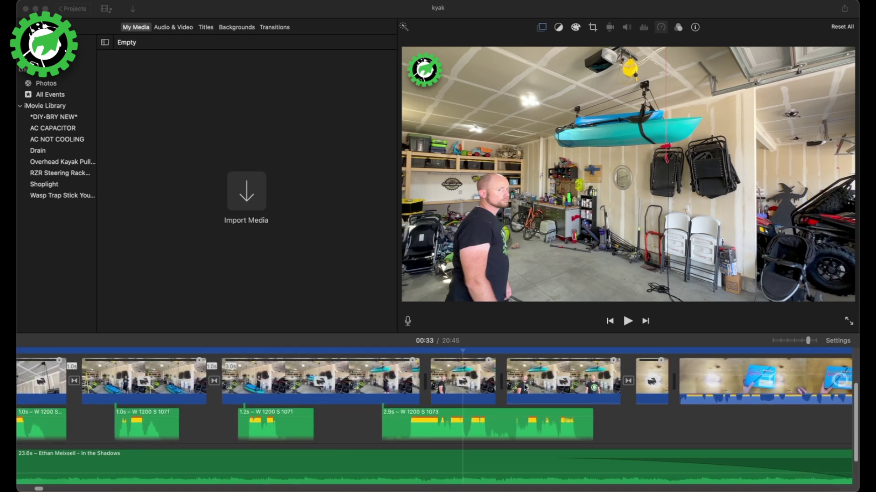
pyautogui.click(541, 385)
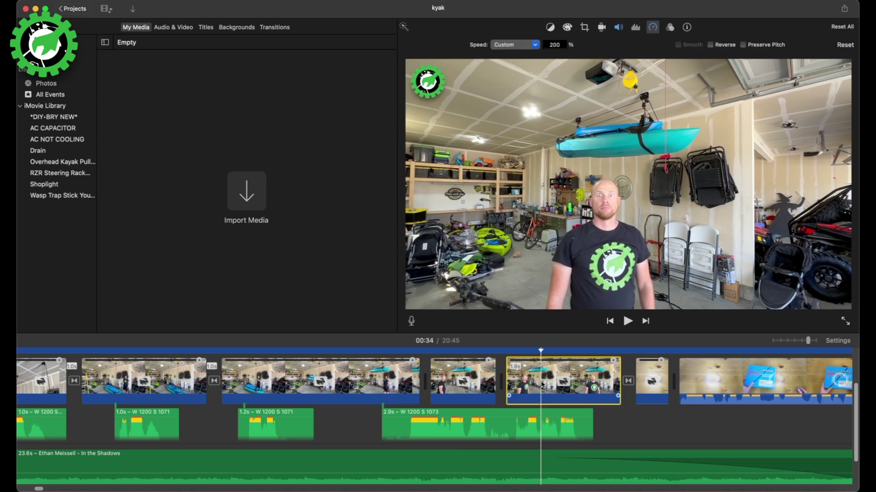
pyautogui.press('super+alt+b')
pyautogui.scroll(-3, 543, 387)
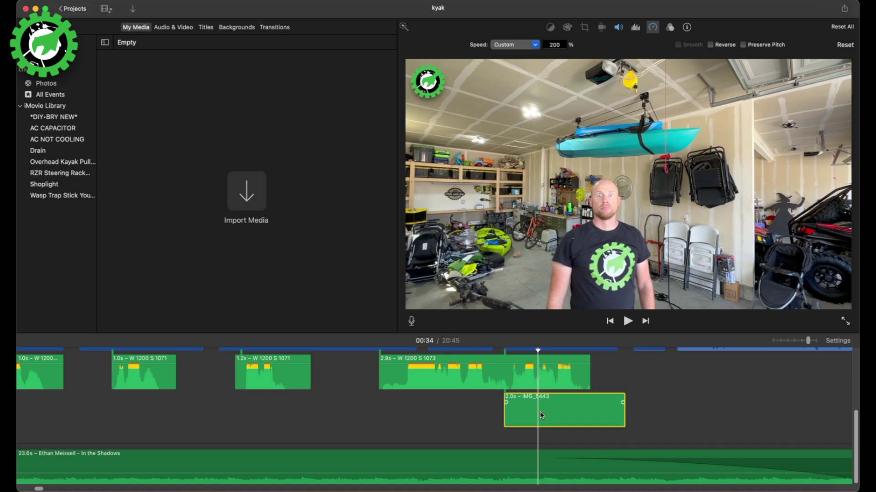
pyautogui.press('Delete')
# - Undo dragging the 0.5s wood-table clip off the storyline, then detach and delete its audio
pyautogui.scroll(2, 638, 383)
pyautogui.moveTo(644, 372); pyautogui.dragTo(644, 426)
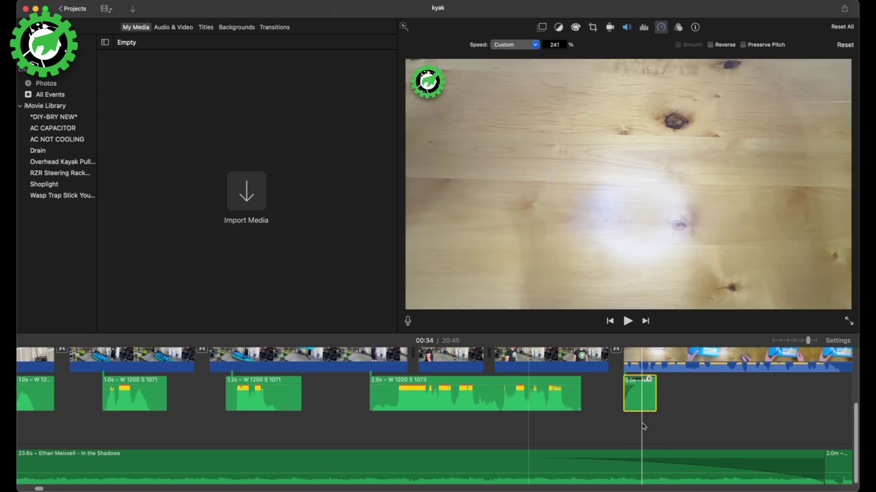
pyautogui.press('super+z')
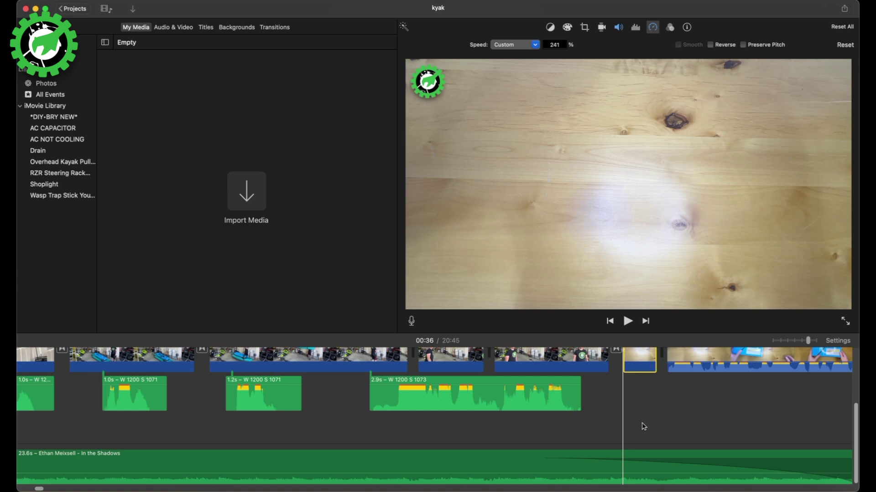
pyautogui.press('alt+super+b')
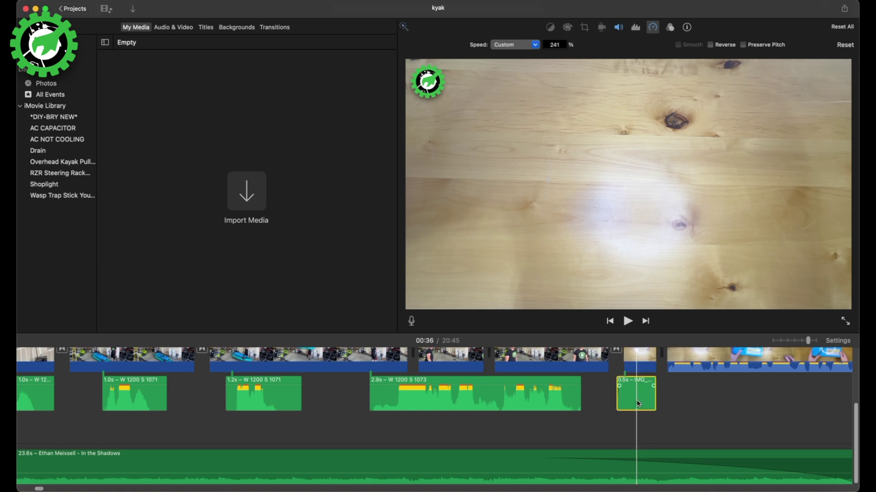
pyautogui.press('Delete')
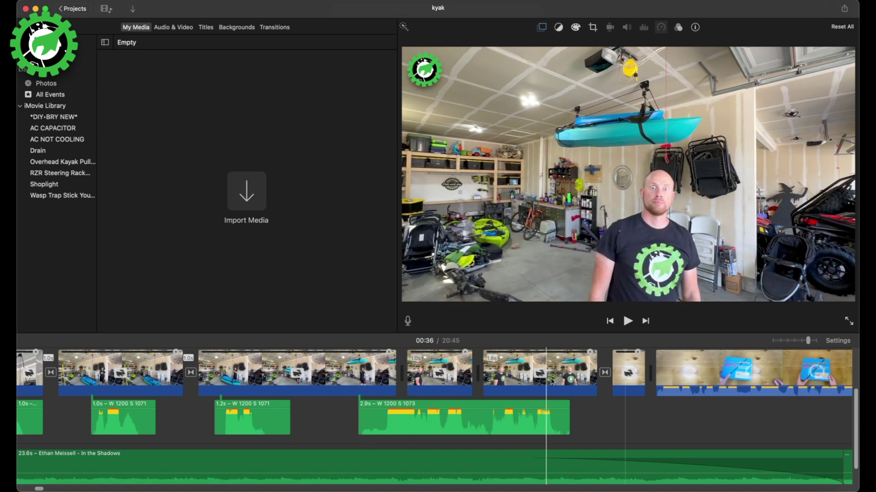
pyautogui.hscroll(10, 422, 388)
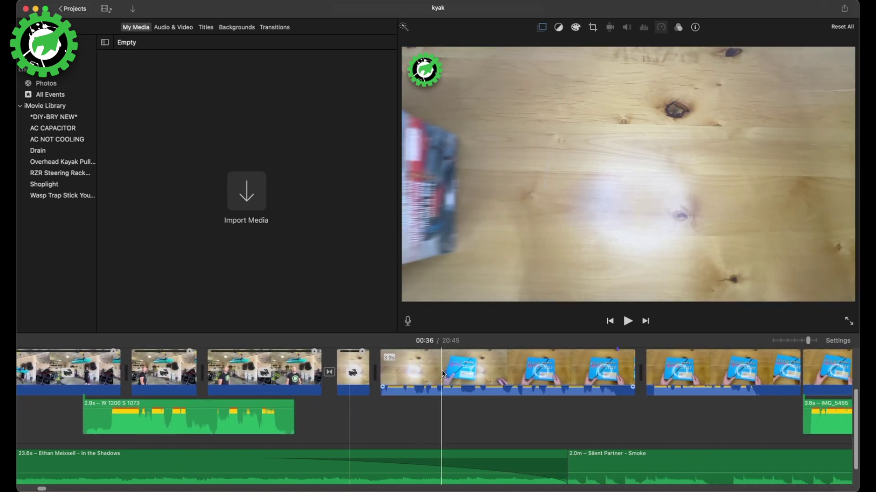
# - Select the short 0.2s and 0.5s box-opening clips, keeping them in the main storyline
pyautogui.click(354, 378)
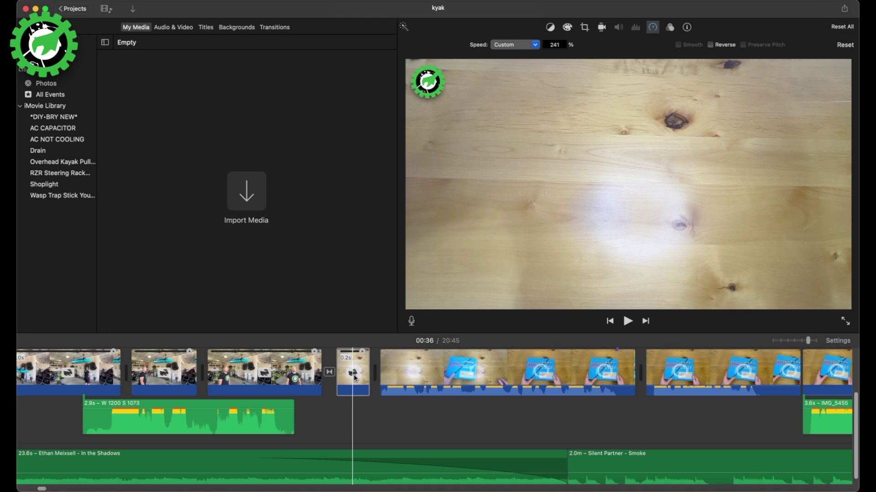
pyautogui.hscroll(15, 354, 374)
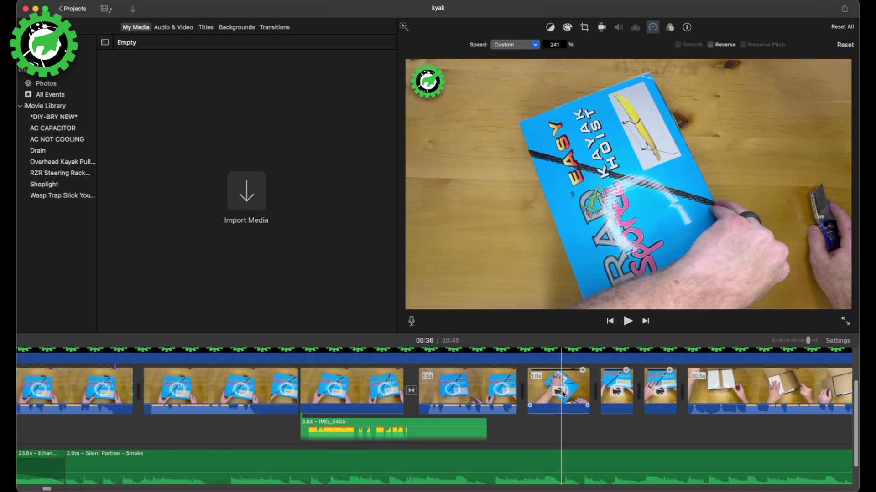
pyautogui.click(564, 390)
pyautogui.moveTo(564, 390); pyautogui.dragTo(555, 374)
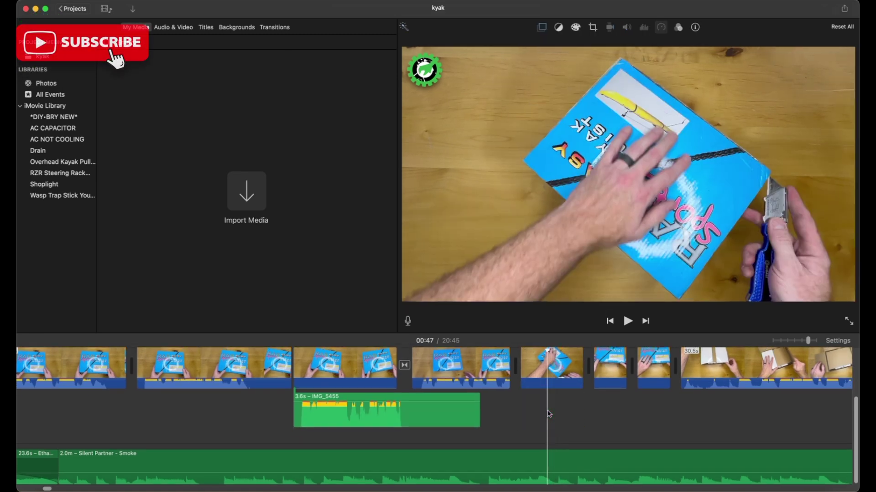
pyautogui.click(610, 368)
pyautogui.moveTo(609, 364); pyautogui.dragTo(609, 414)
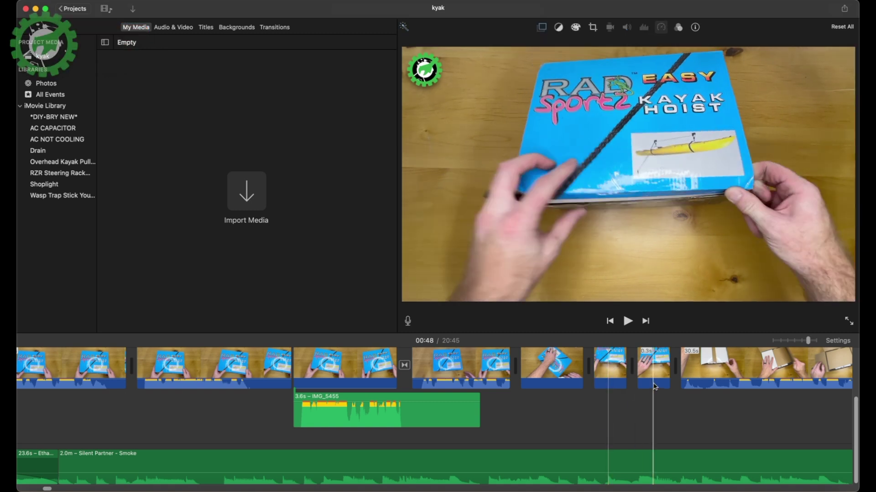
# - Show the speed settings of the 0.3s clip at 645% with Cmd-R, then deselect it
pyautogui.click(654, 387)
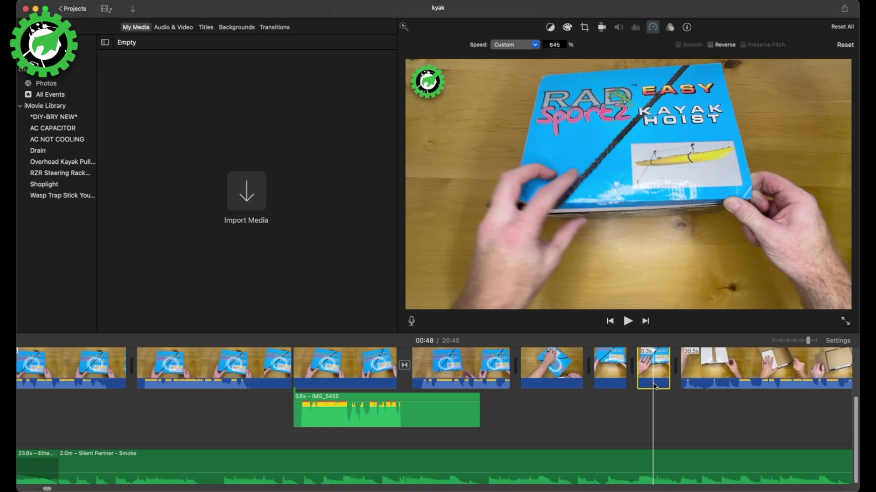
pyautogui.press('super+r')
pyautogui.scroll(5, 655, 387)
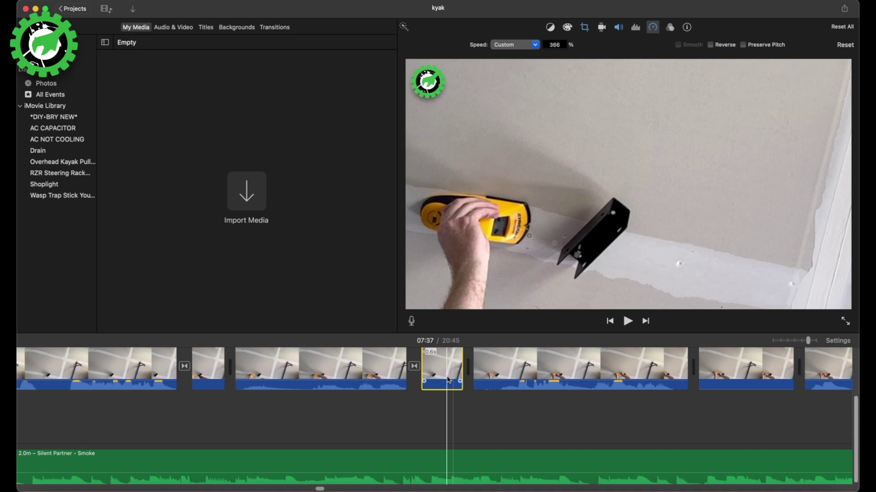
pyautogui.click(444, 410)
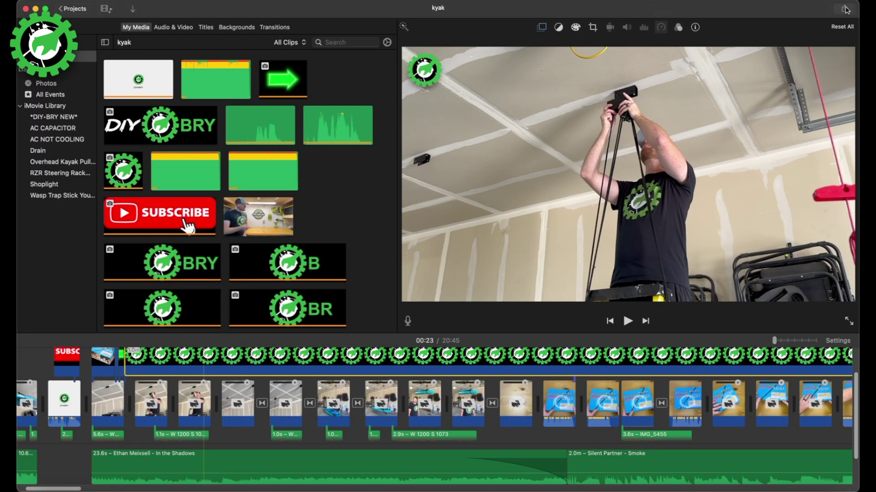
# - Export the kyak project to a 1080p file with Best (ProRes) quality and Better Quality compression
pyautogui.click(843, 9)
pyautogui.click(826, 87)
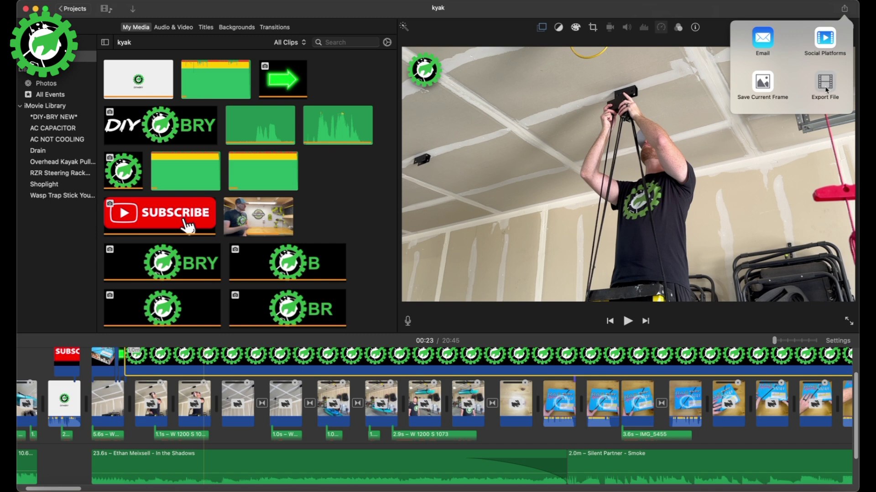
pyautogui.click(502, 165)
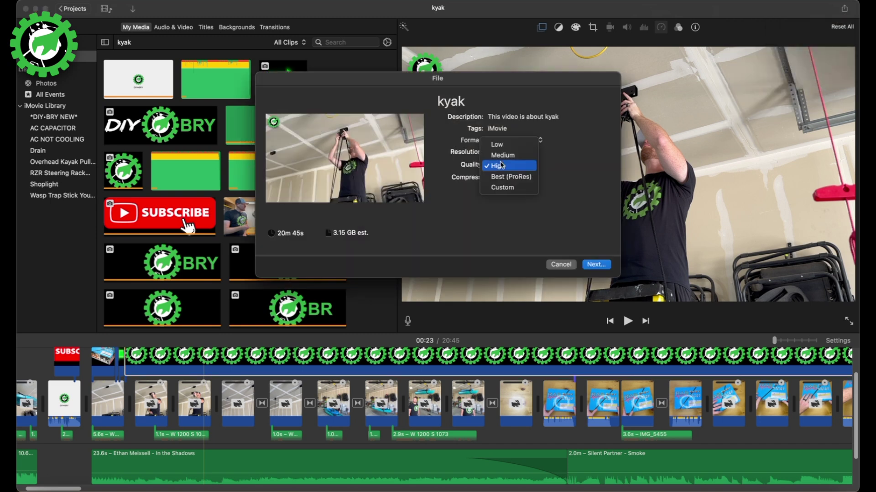
pyautogui.click(503, 174)
pyautogui.click(503, 177)
pyautogui.click(506, 189)
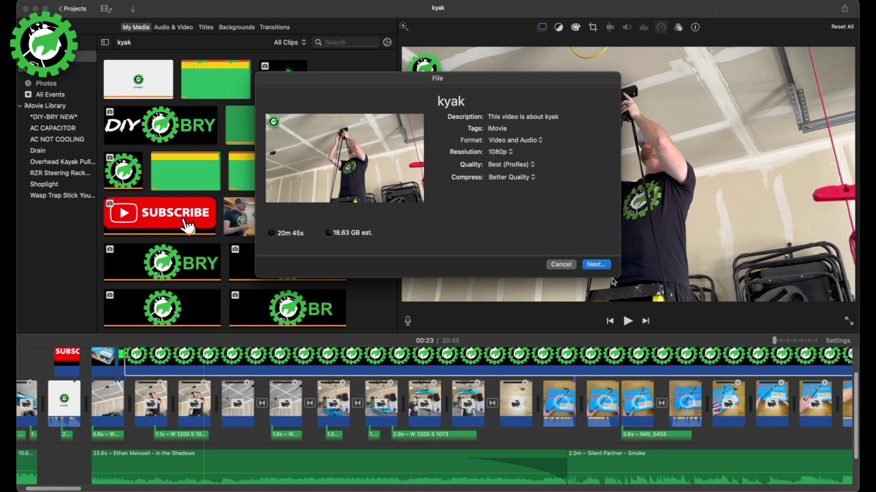
pyautogui.click(597, 266)
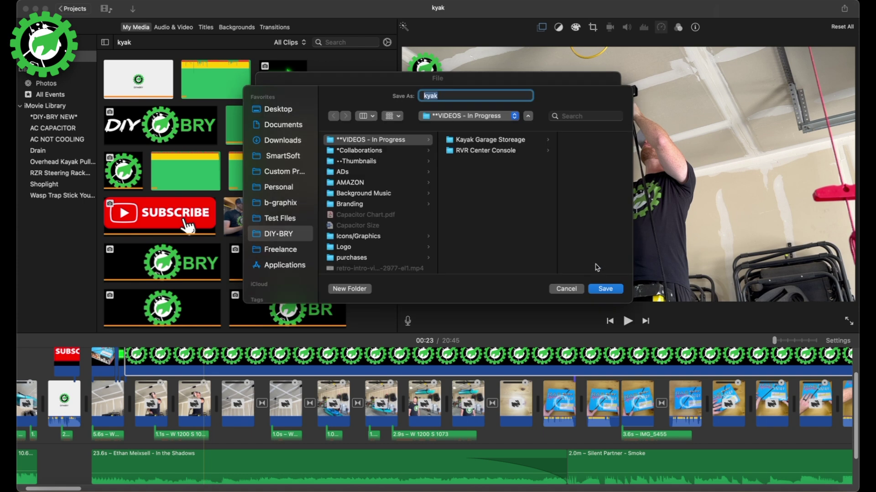
pyautogui.click(605, 289)
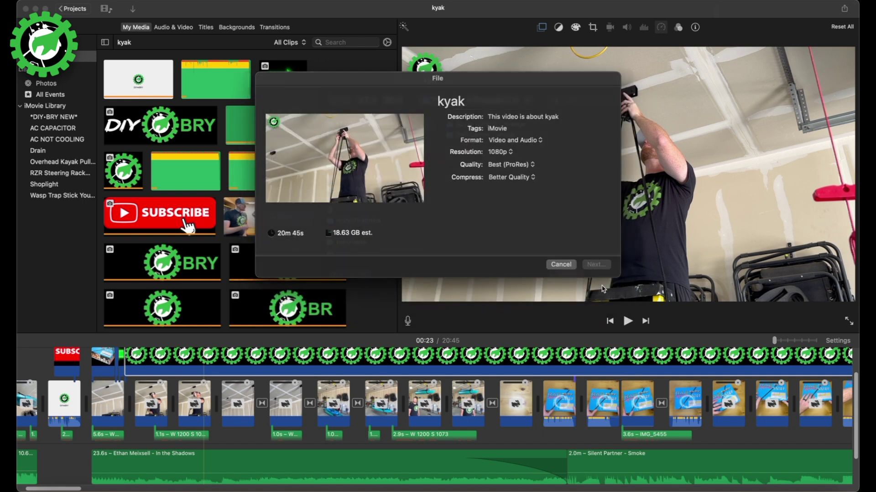